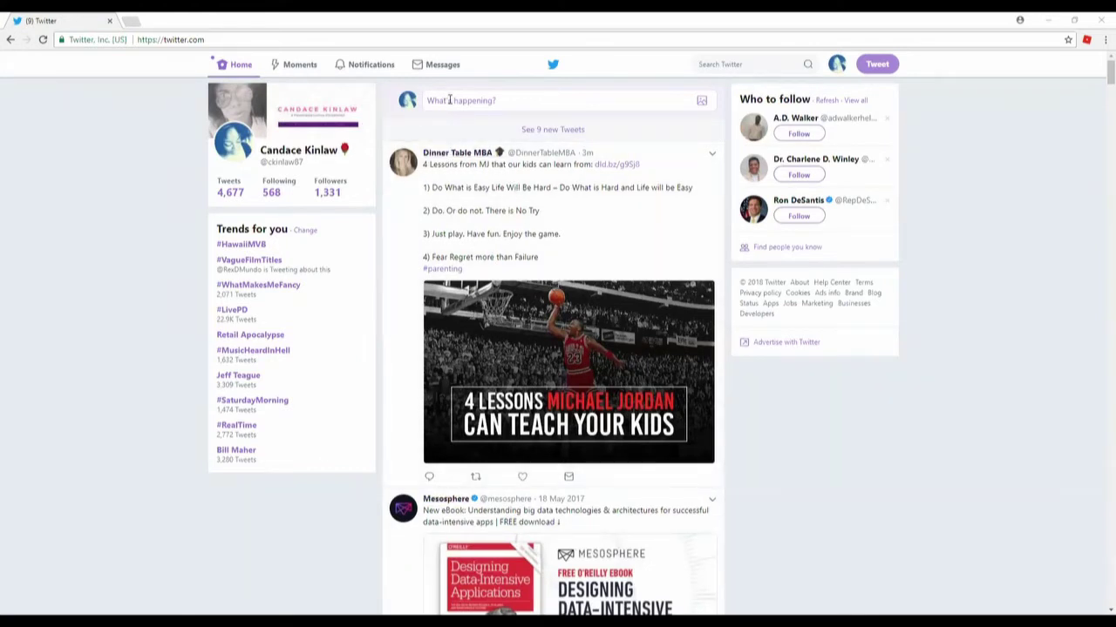
# Compose a new tweet reading "How do you show gratitude? #thinkingoutloud #gratitude"
pyautogui.click(520, 102)
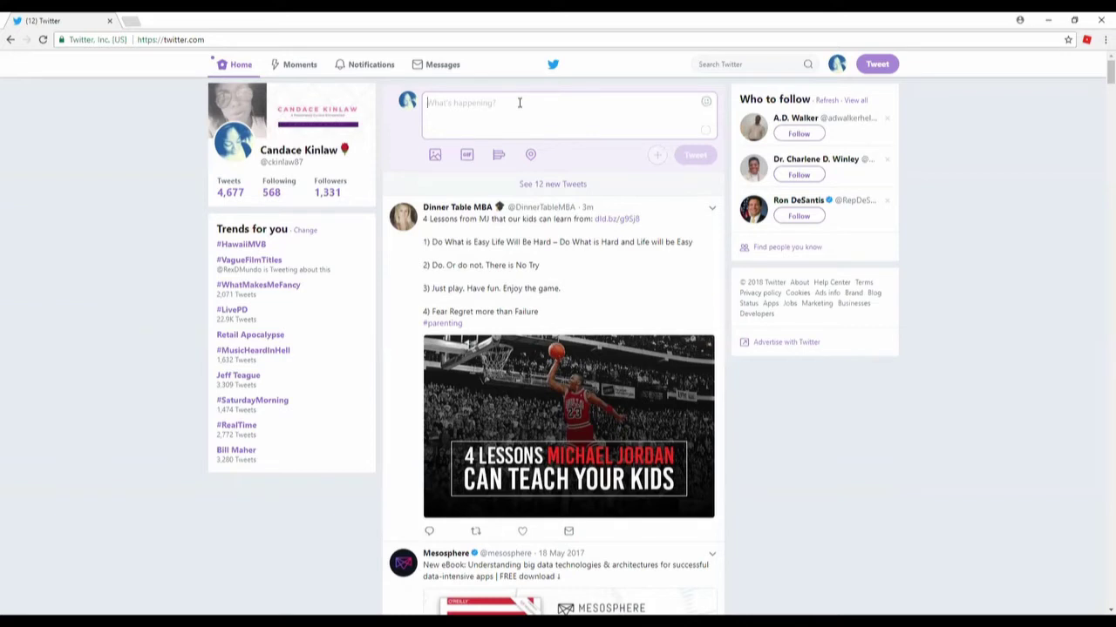
pyautogui.write('How do')
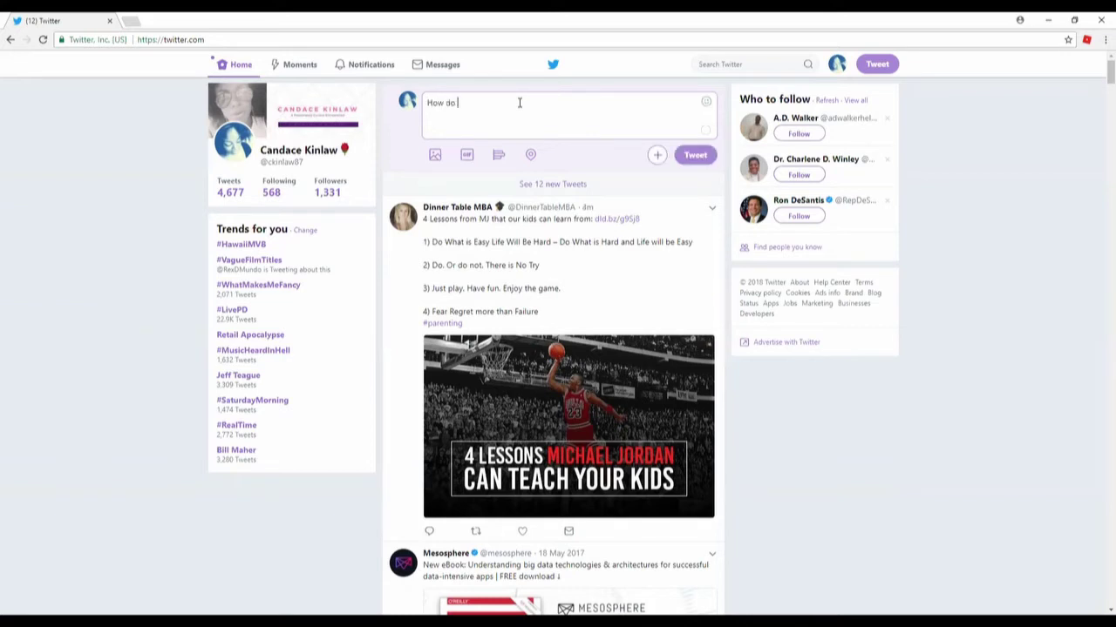
pyautogui.write(' you show gratitude? #thinkin')
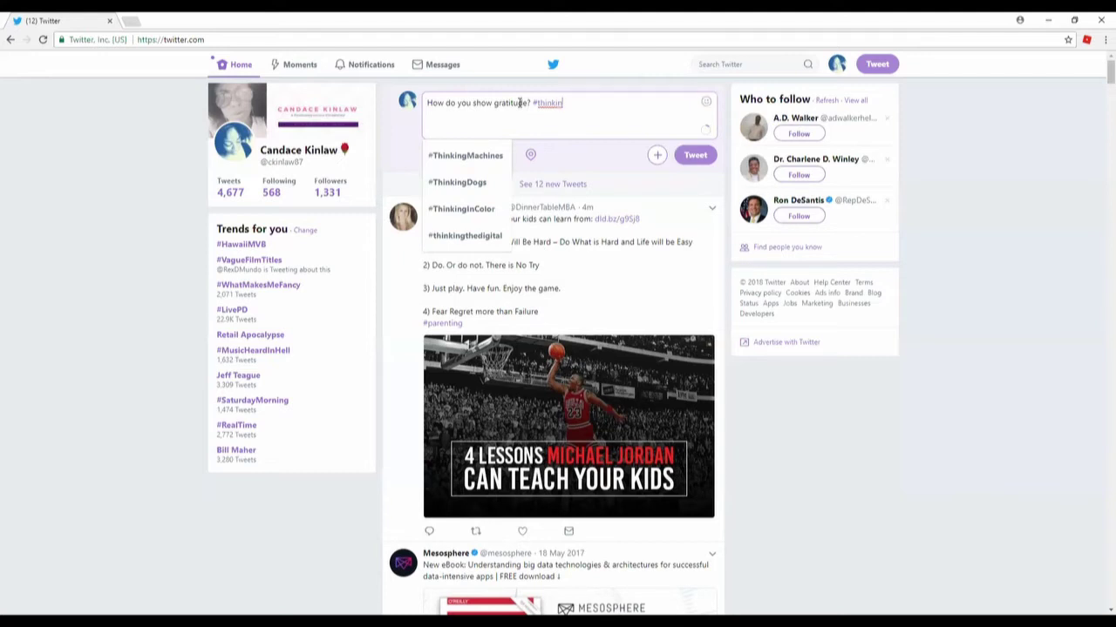
pyautogui.write('gout')
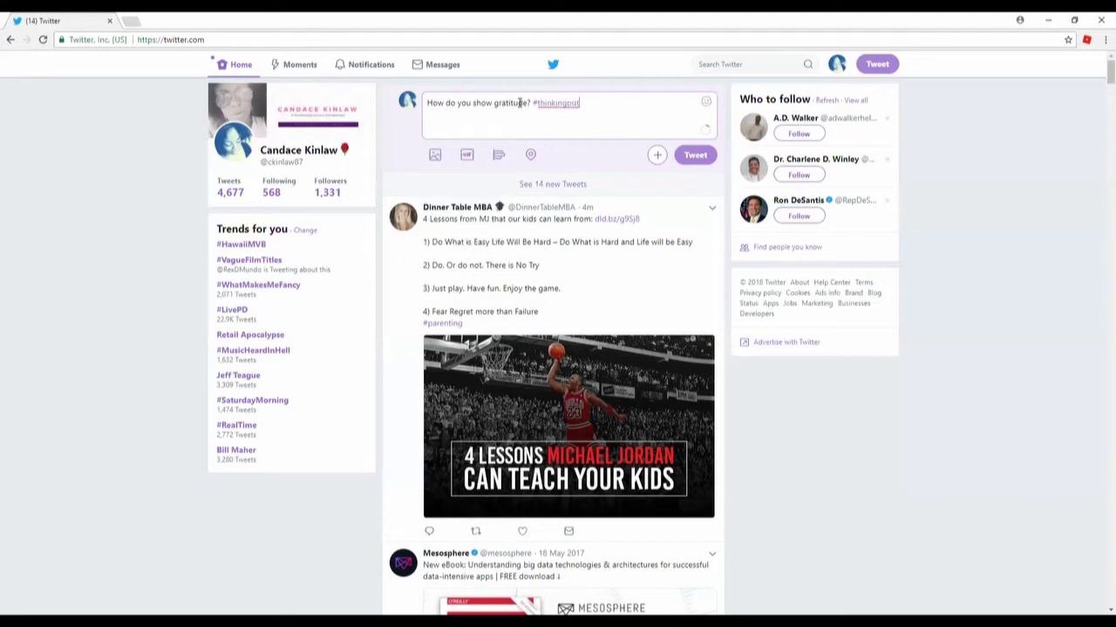
pyautogui.write('loud #grat')
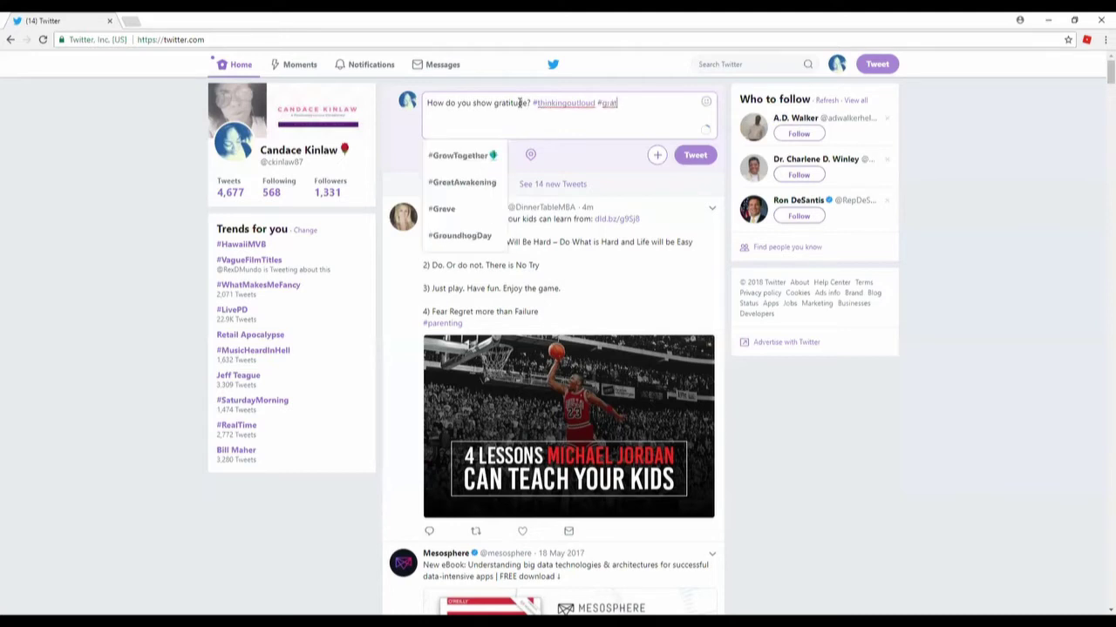
pyautogui.press('Down')
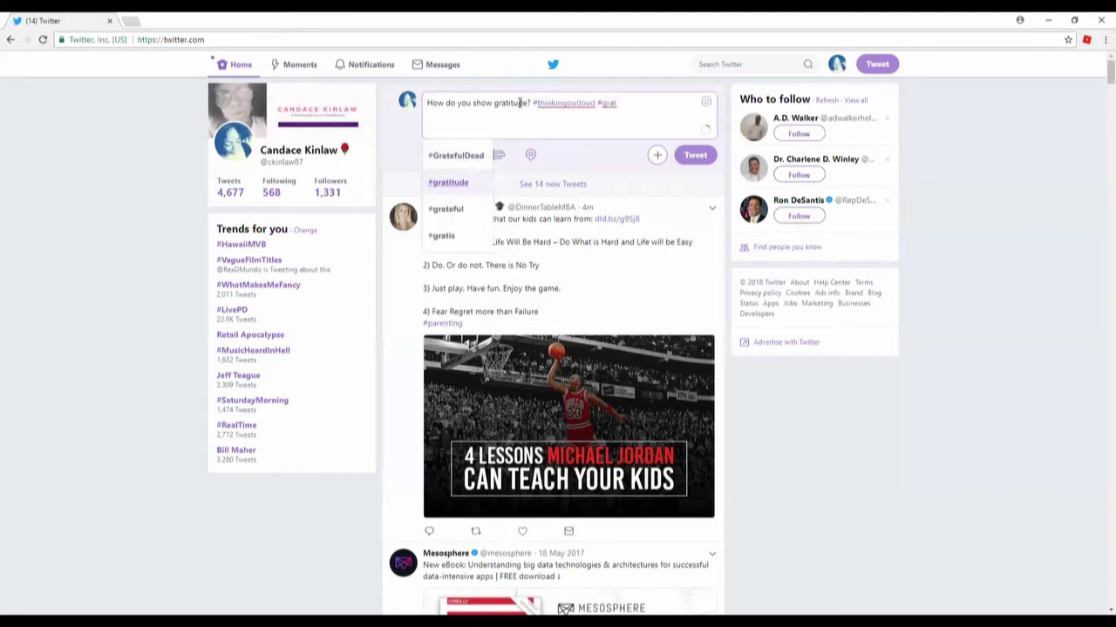
pyautogui.press('Return')
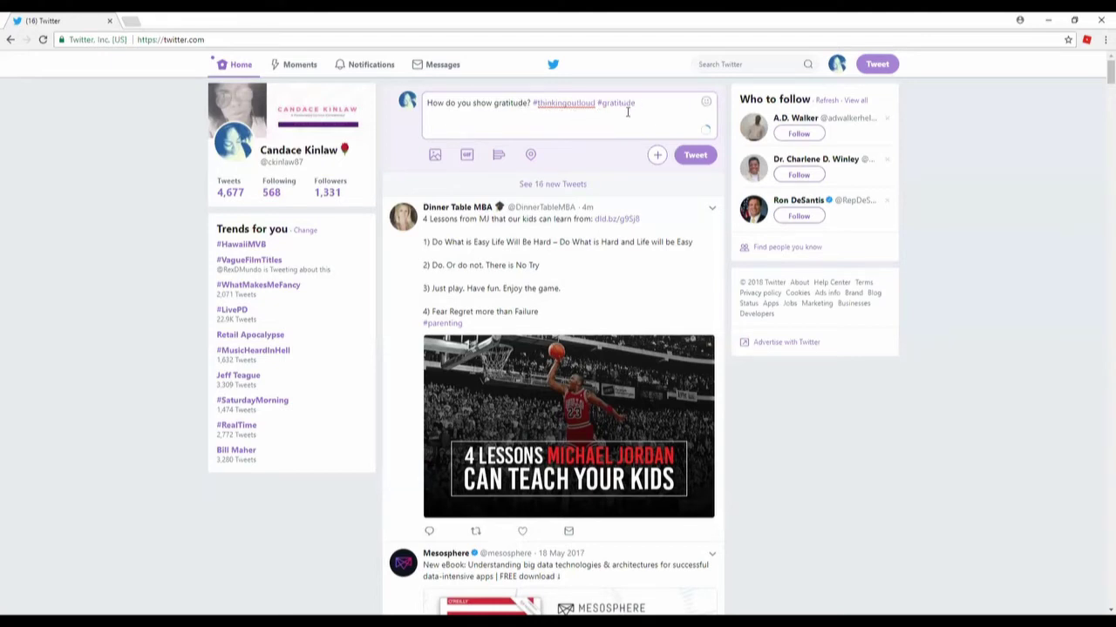
# Search the GIFs for "gratitude", attach the one captioned "The word of the day is...'gratitude'", and post the tweet
pyautogui.click(464, 158)
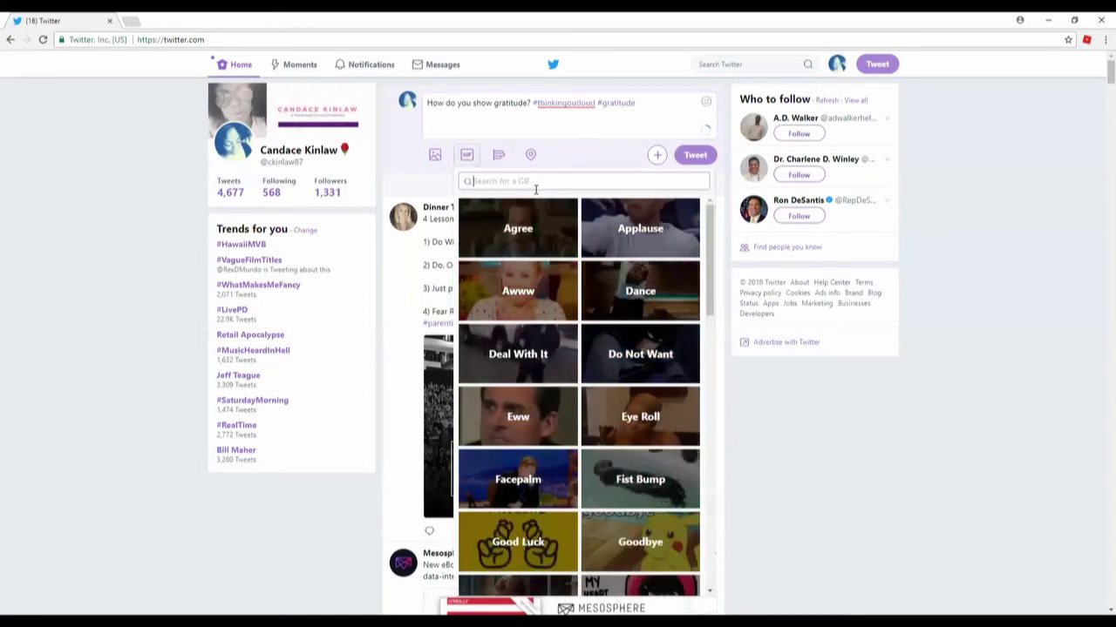
pyautogui.write('g')
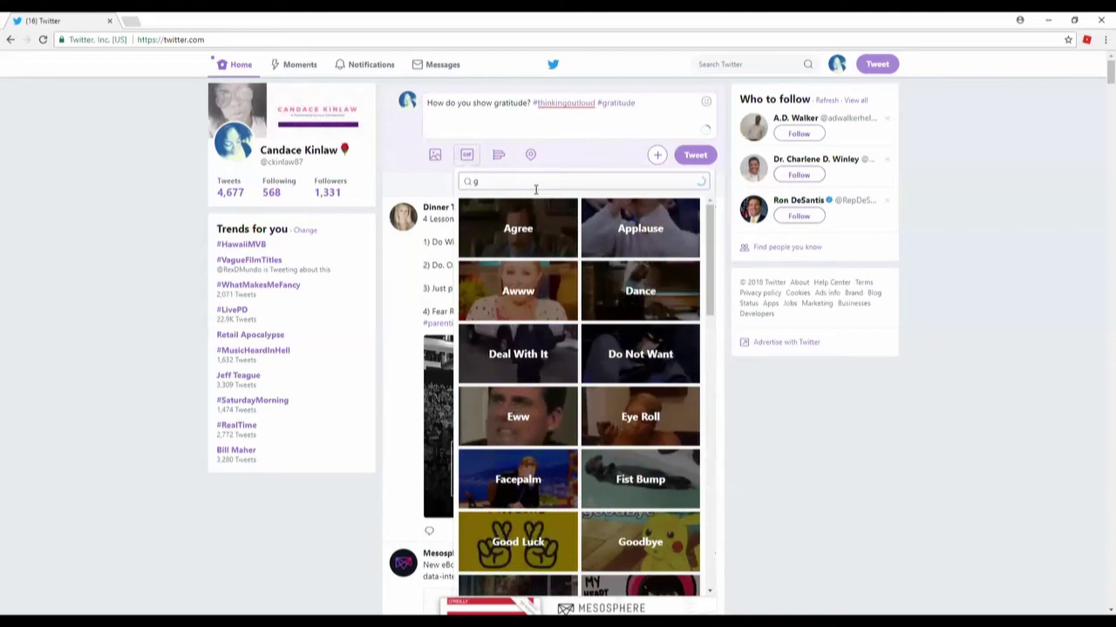
pyautogui.write('rat')
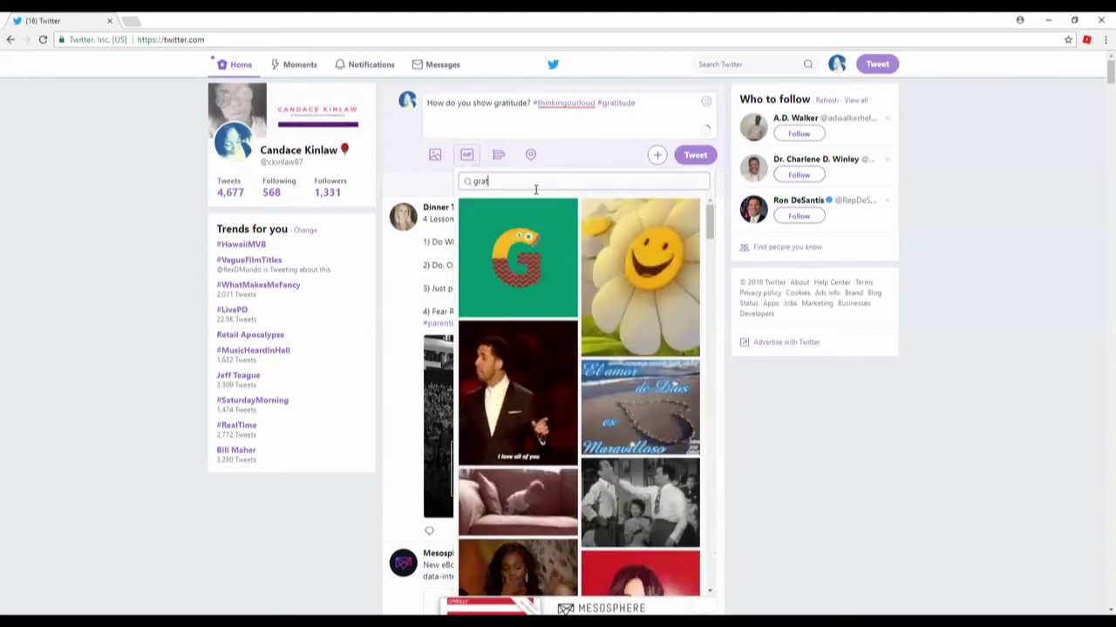
pyautogui.write('itude')
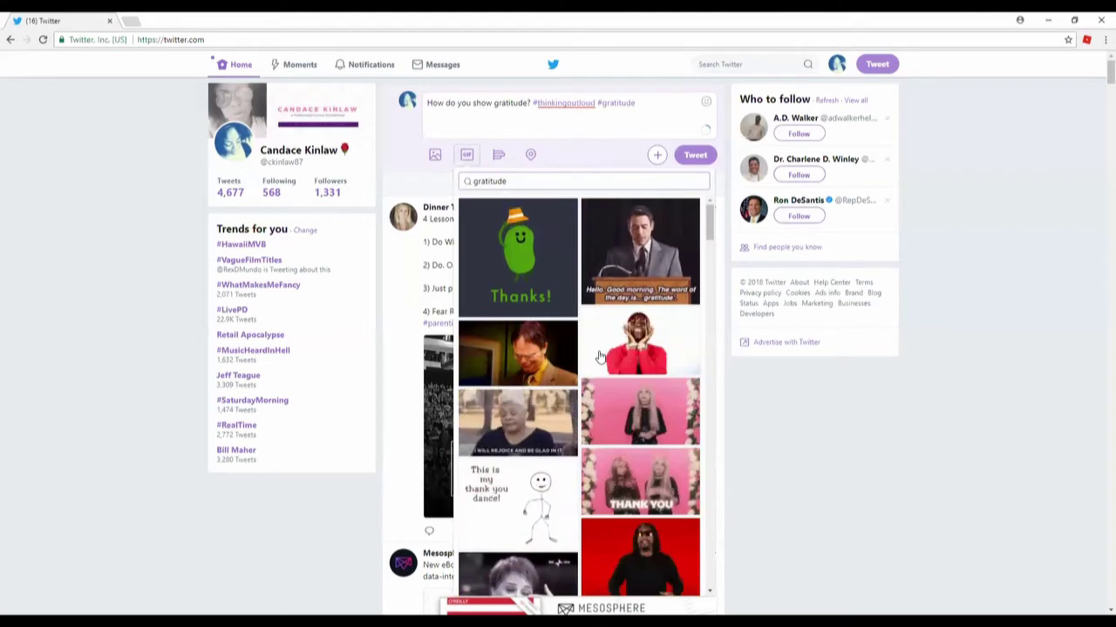
pyautogui.click(646, 242)
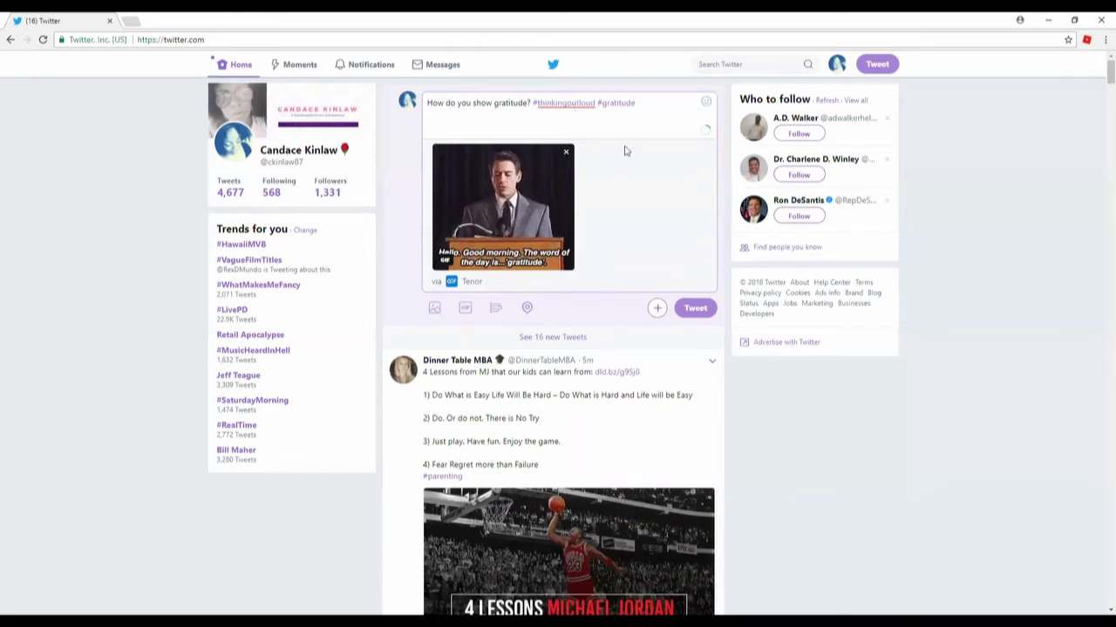
pyautogui.click(695, 312)
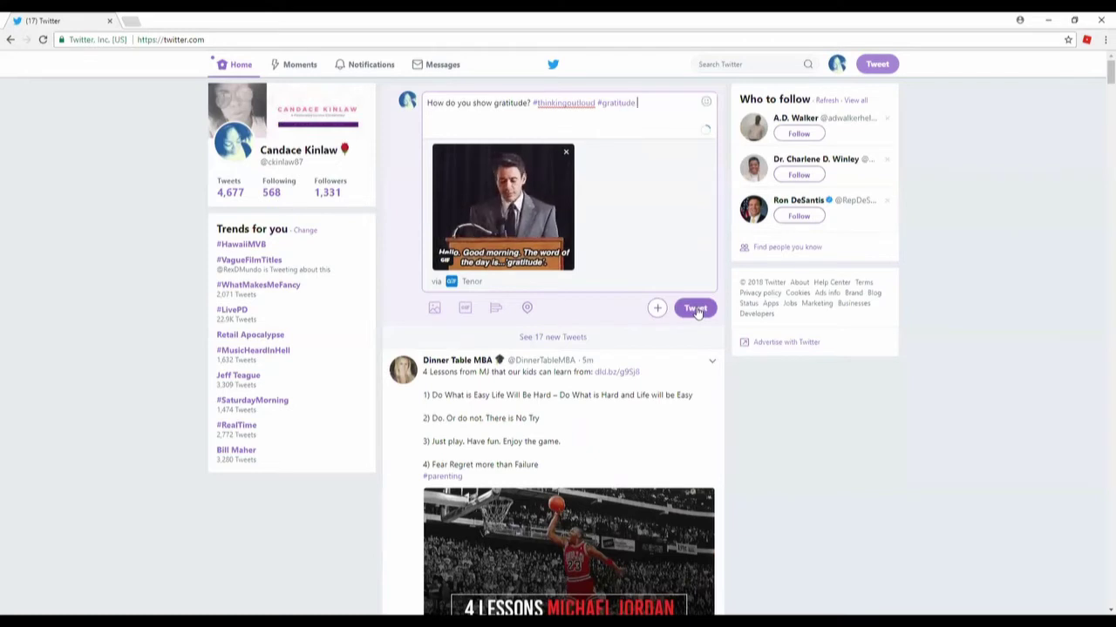
pyautogui.click(696, 311)
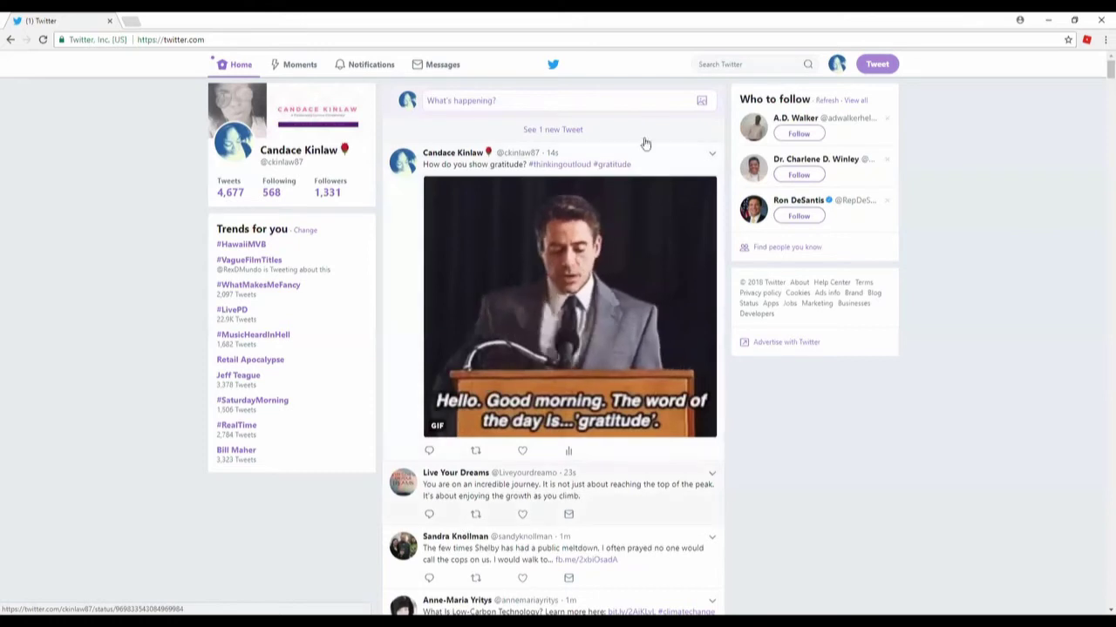
# Retweet the Live Your Dreams post about an incredible journey with the comment "I thought this could really brighten a day!"
pyautogui.scroll(-1, 558, 474)
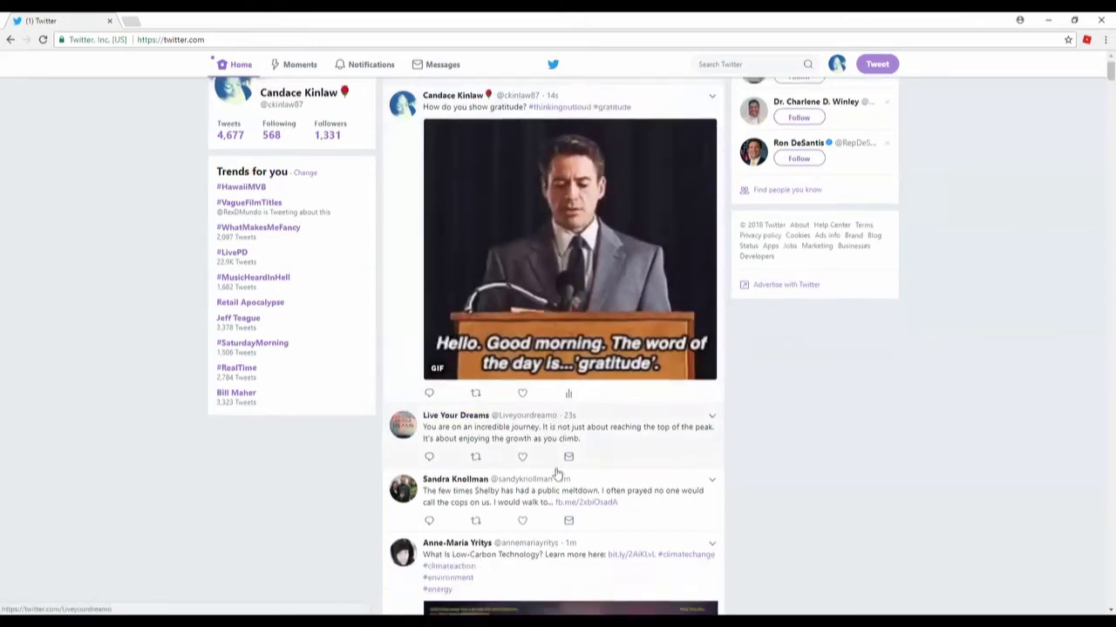
pyautogui.scroll(-3, 557, 473)
pyautogui.scroll(-1, 562, 460)
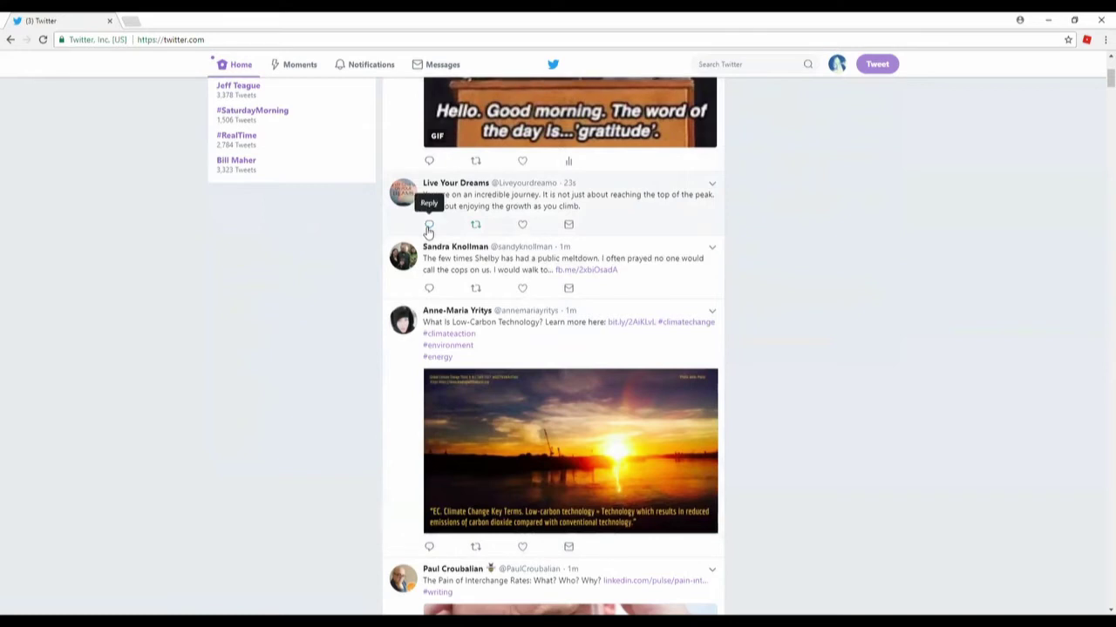
pyautogui.click(476, 226)
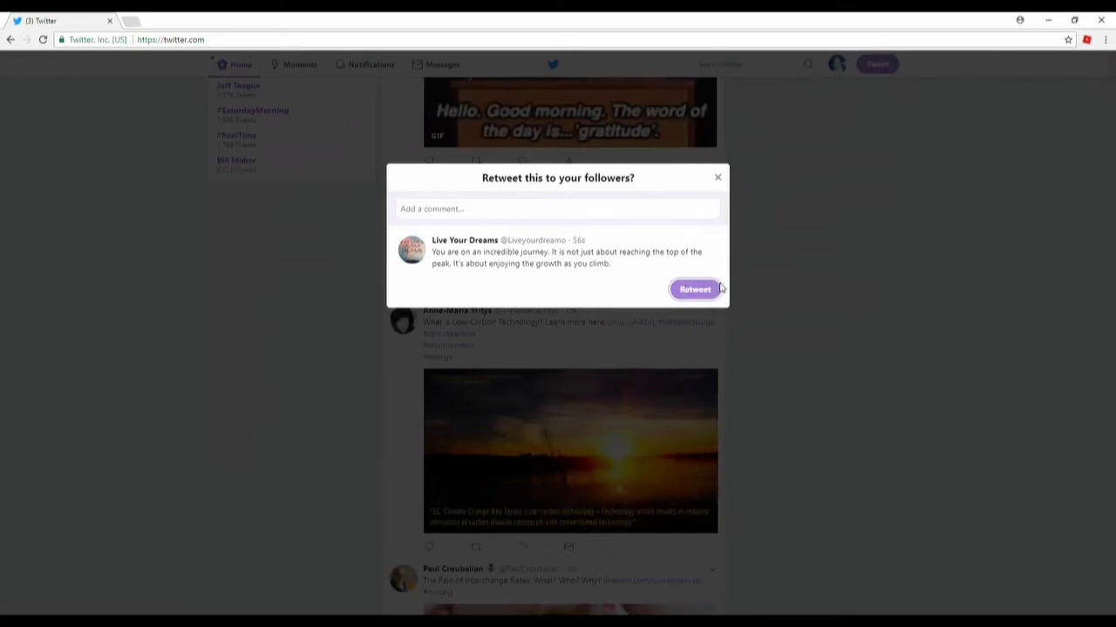
pyautogui.click(431, 213)
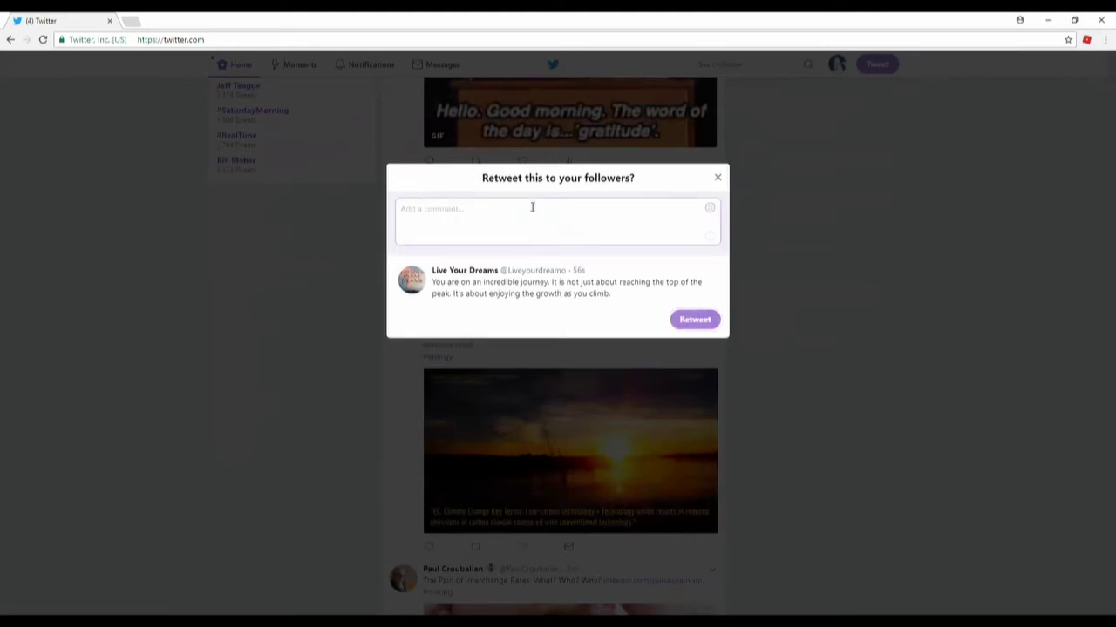
pyautogui.write('I thought this could re')
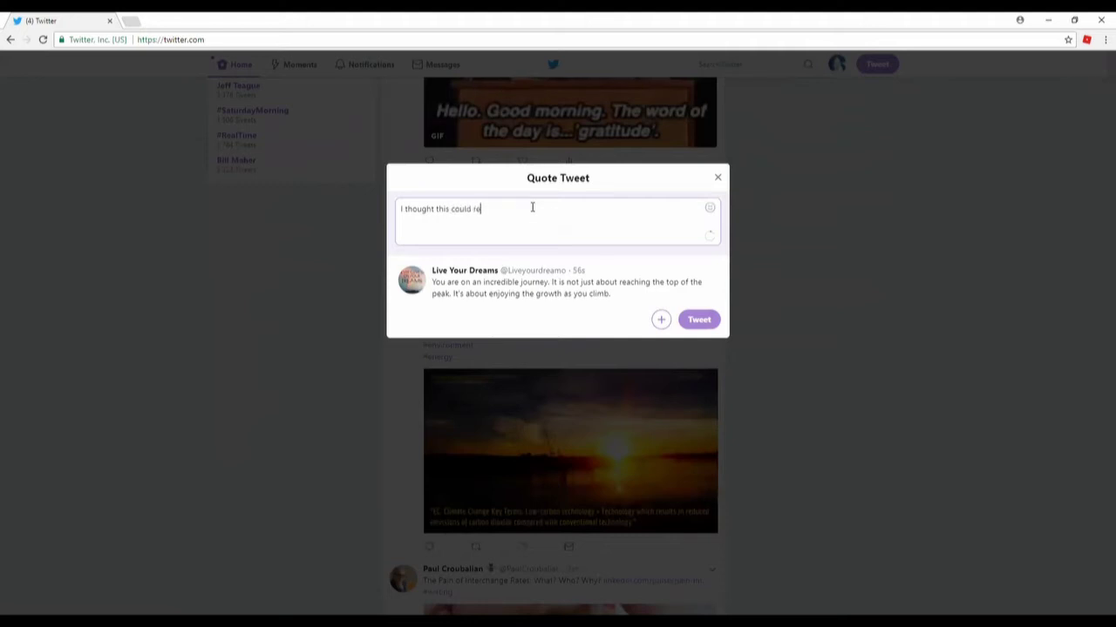
pyautogui.write('brighten your day!')
pyautogui.doubleClick(542, 208)
pyautogui.write('a day!')
pyautogui.click(688, 317)
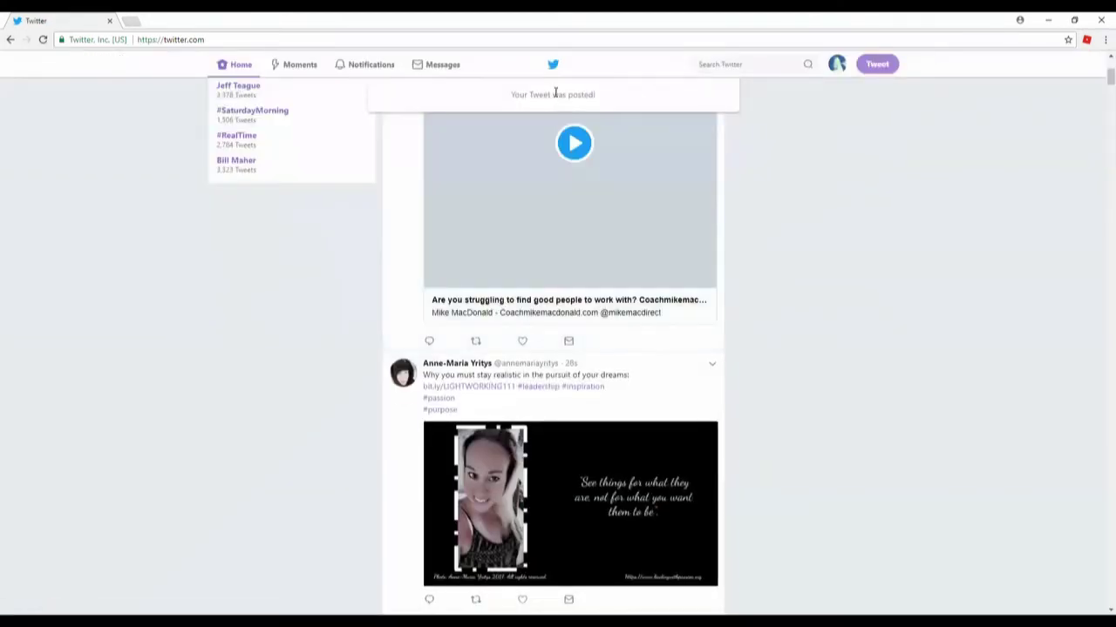
# Open the account's own profile and review the newly posted tweet and quote tweet
pyautogui.click(835, 69)
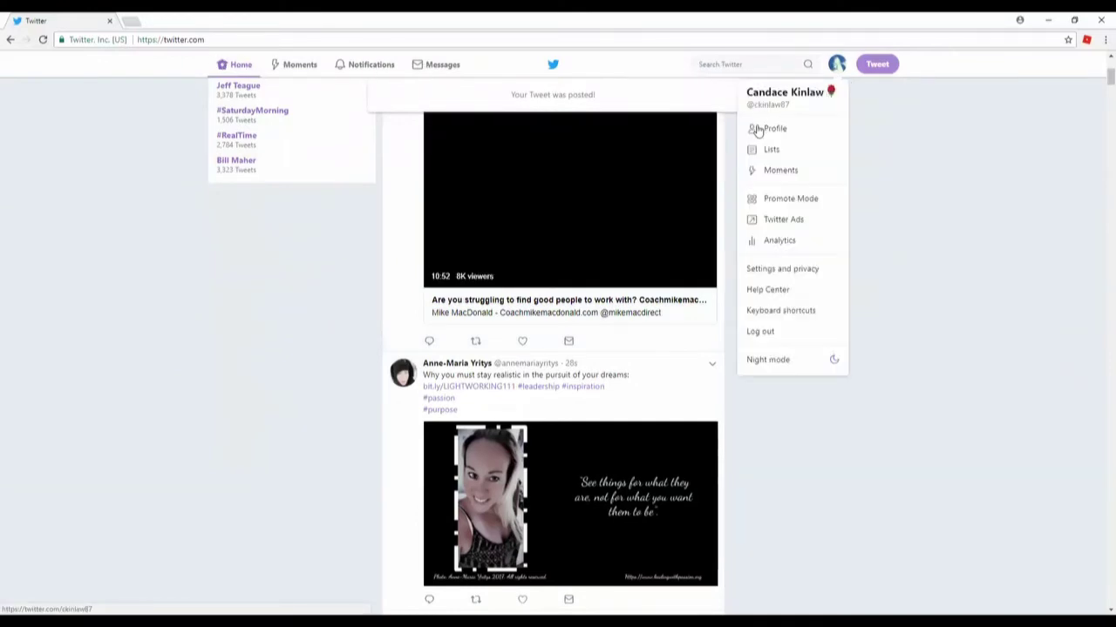
pyautogui.click(775, 130)
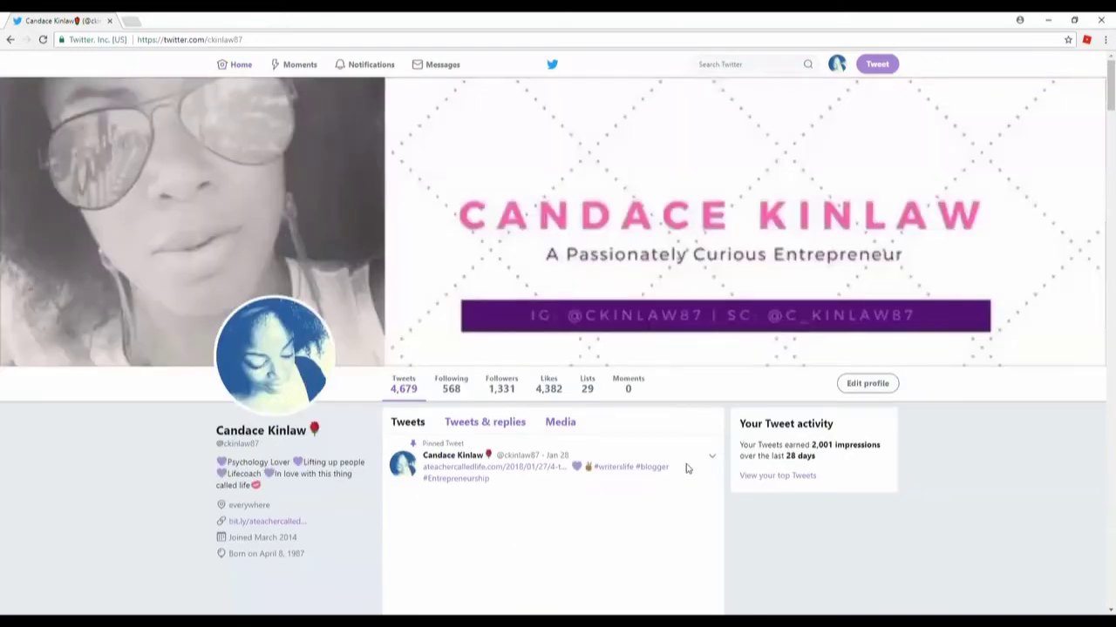
pyautogui.scroll(-1, 689, 457)
pyautogui.scroll(-5, 690, 457)
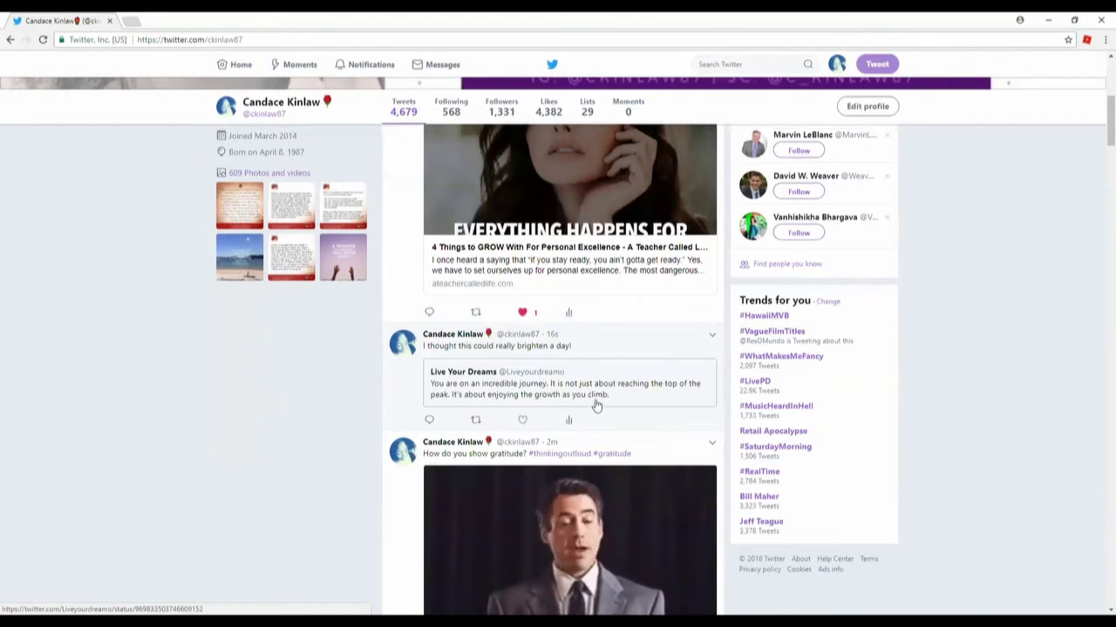
pyautogui.scroll(2, 597, 405)
pyautogui.scroll(3, 597, 405)
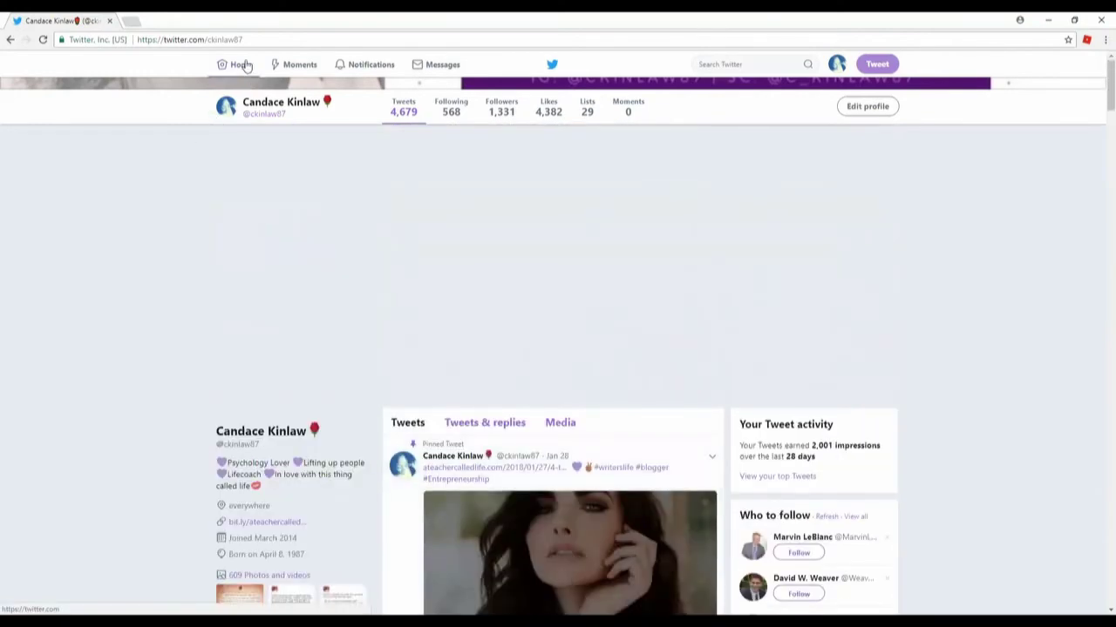
# Return to the home feed and draft a reply to the promoted Unsolved tweet: "This looks like its going to be a greatepisode!"
pyautogui.scroll(-5, 663, 454)
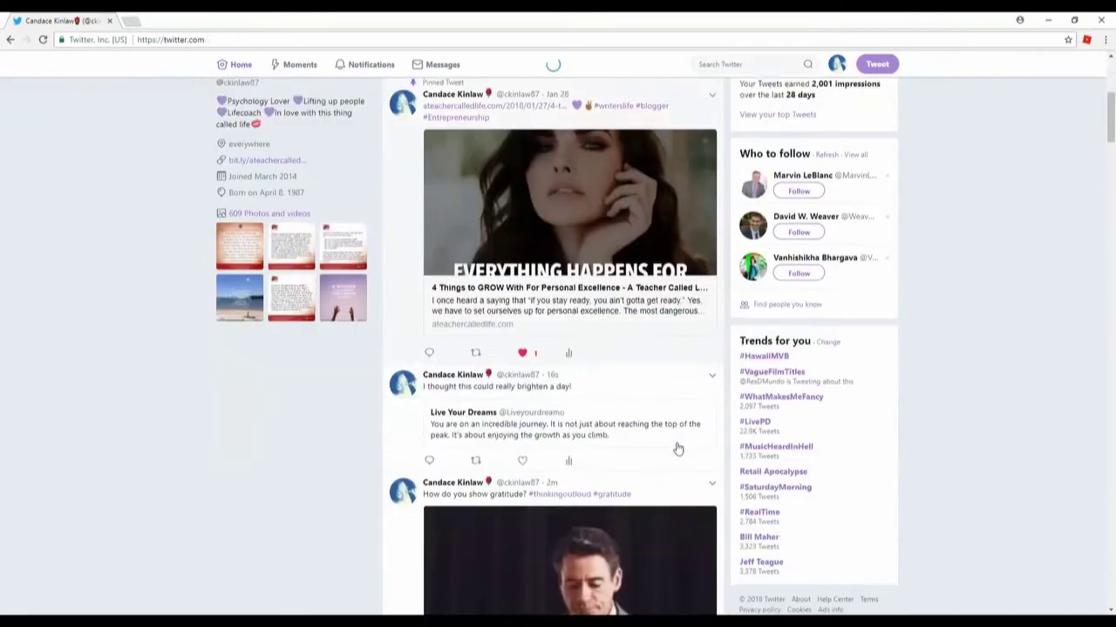
pyautogui.scroll(-4, 686, 451)
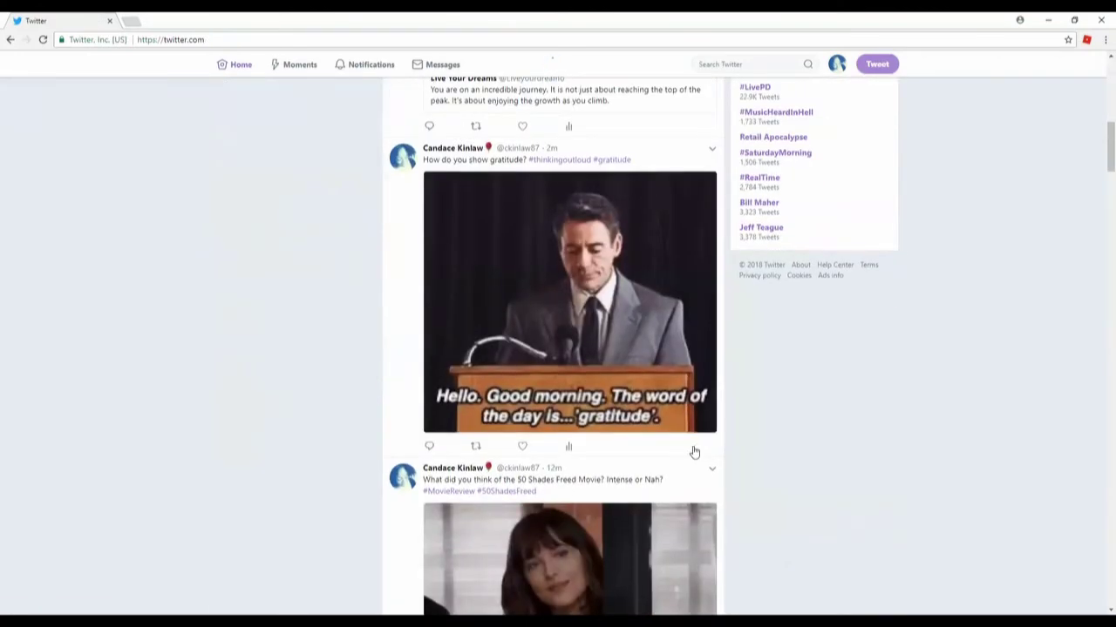
pyautogui.scroll(-6, 689, 451)
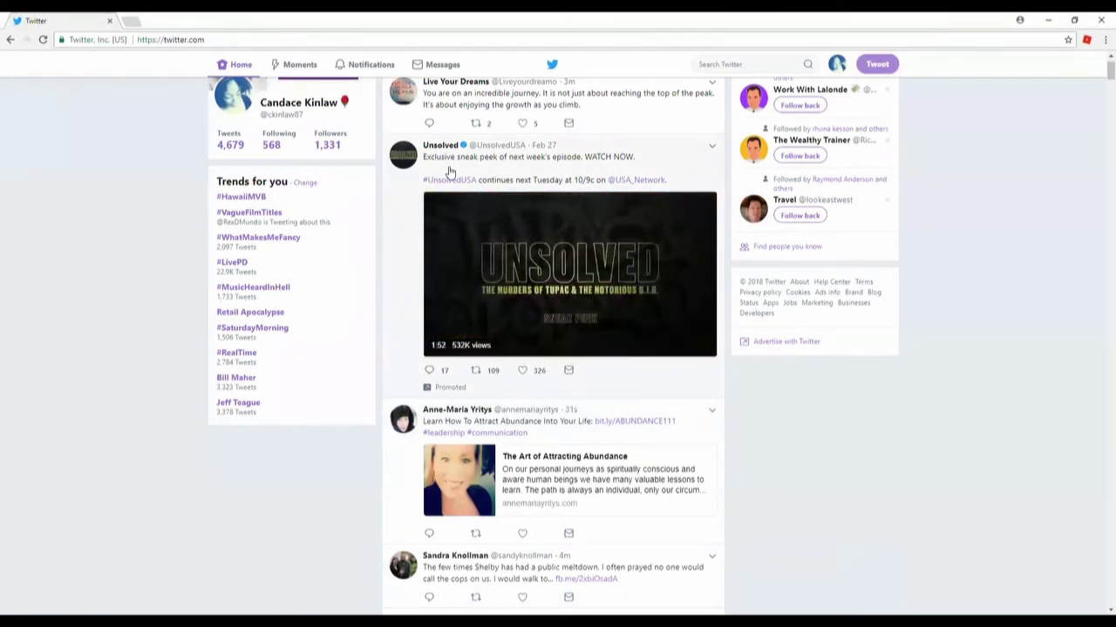
pyautogui.moveTo(615, 261)
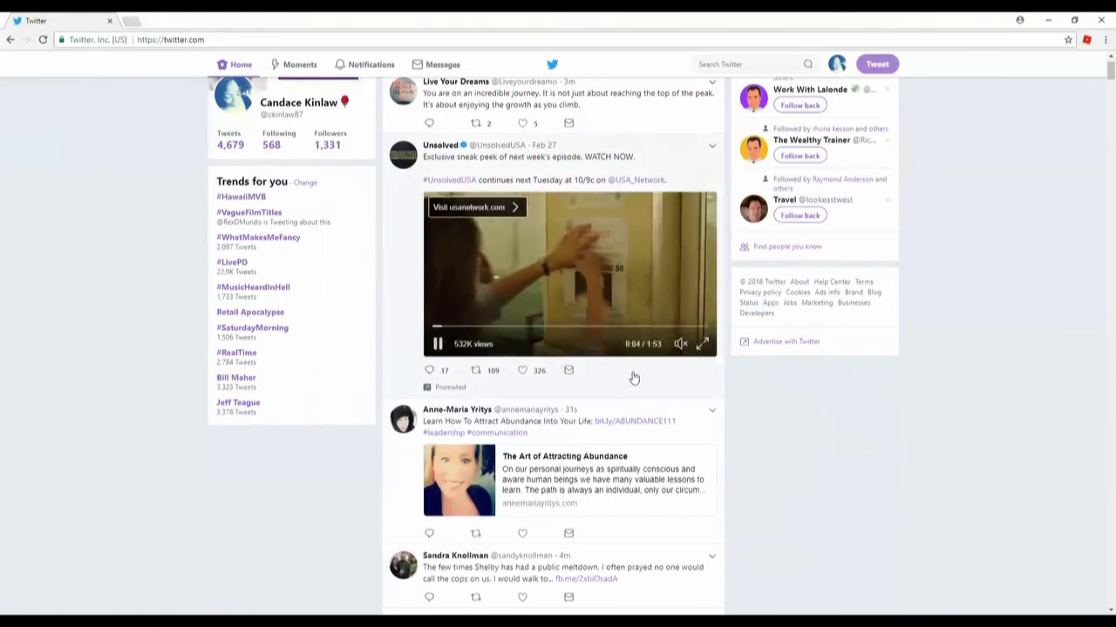
pyautogui.moveTo(552, 281)
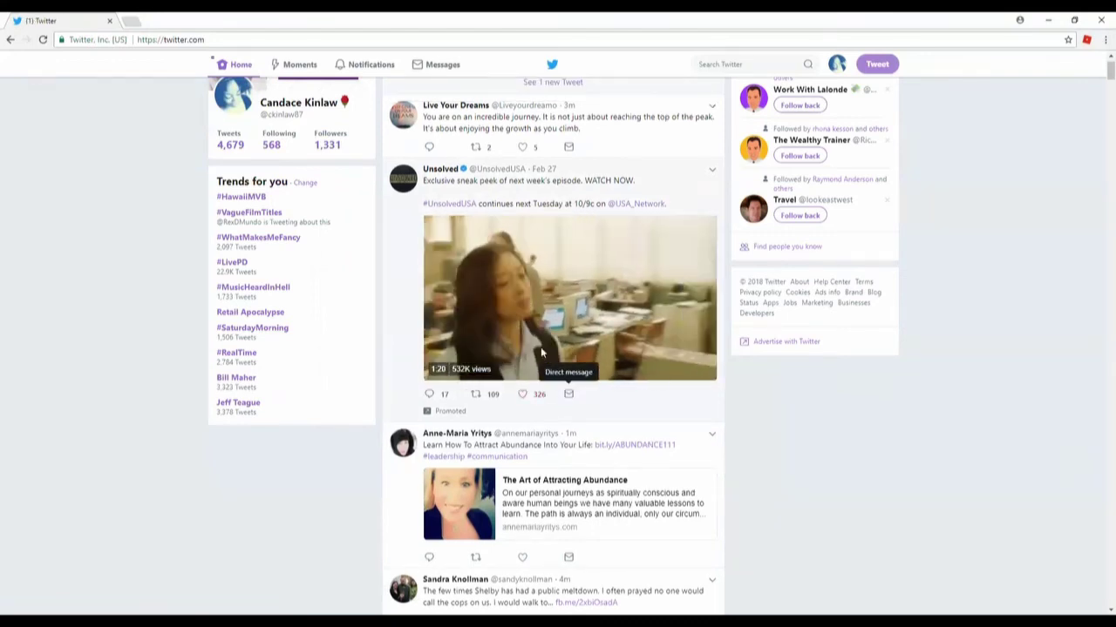
pyautogui.moveTo(534, 347)
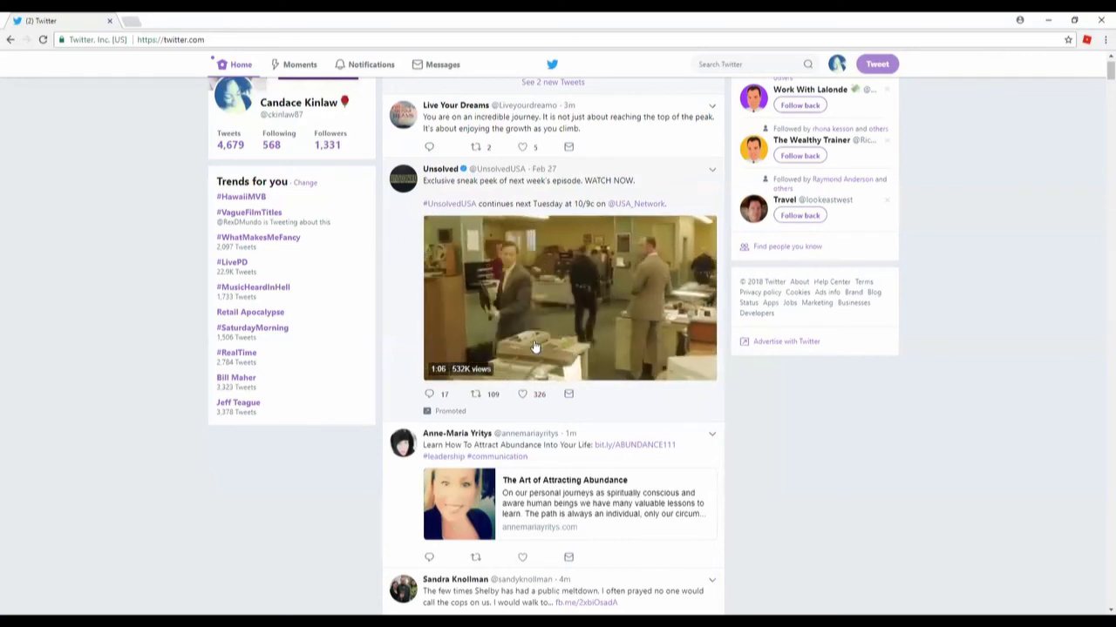
pyautogui.click(430, 397)
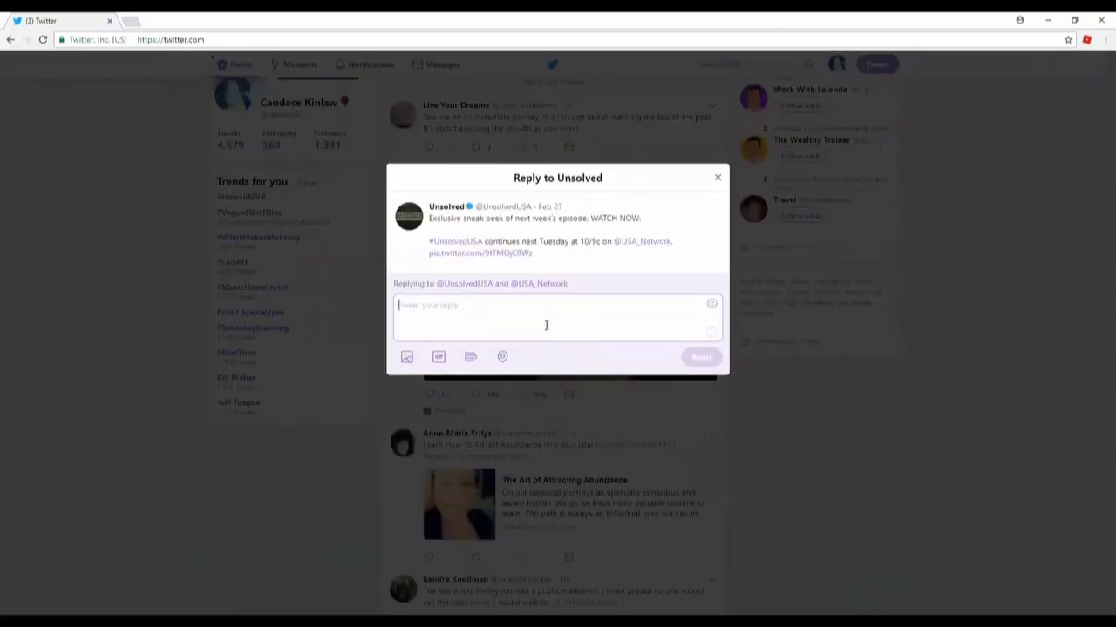
pyautogui.write('This i')
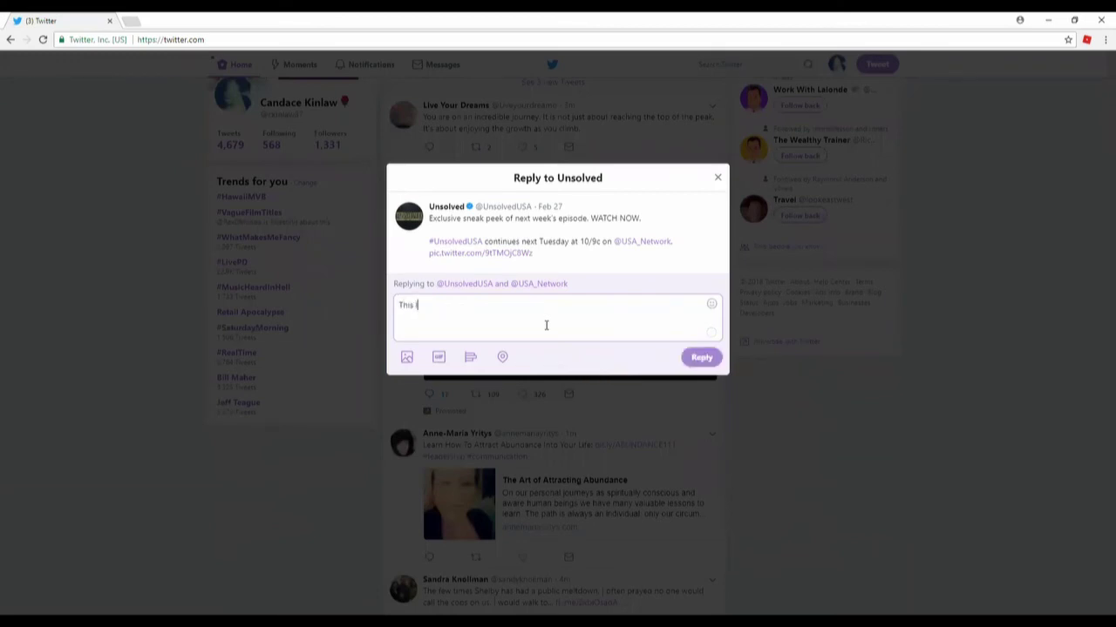
pyautogui.write('ooks like ')
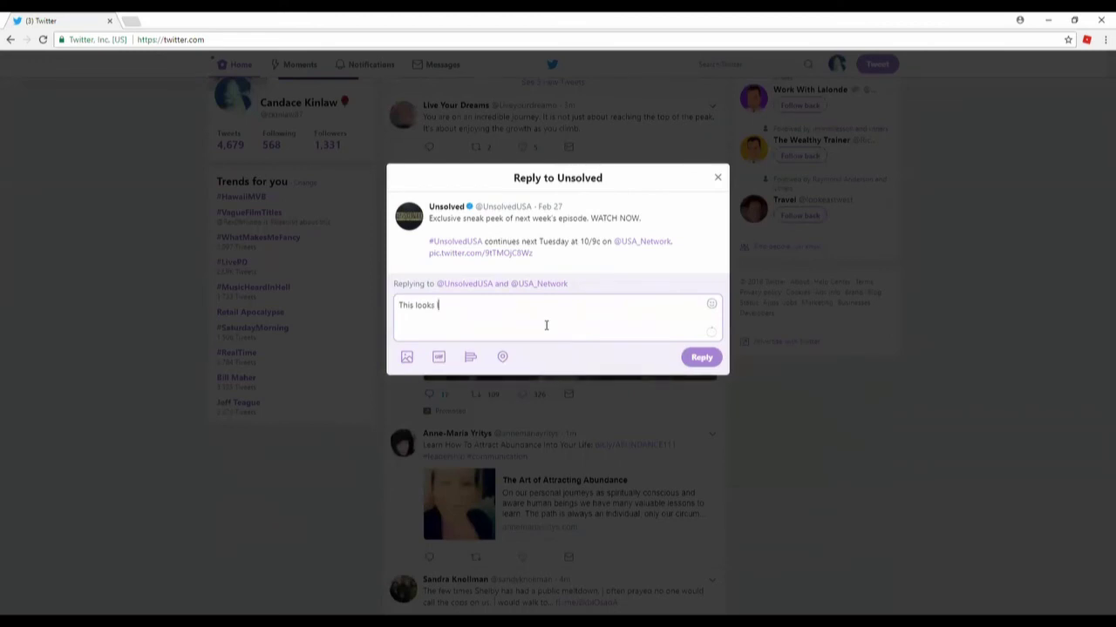
pyautogui.write('its go')
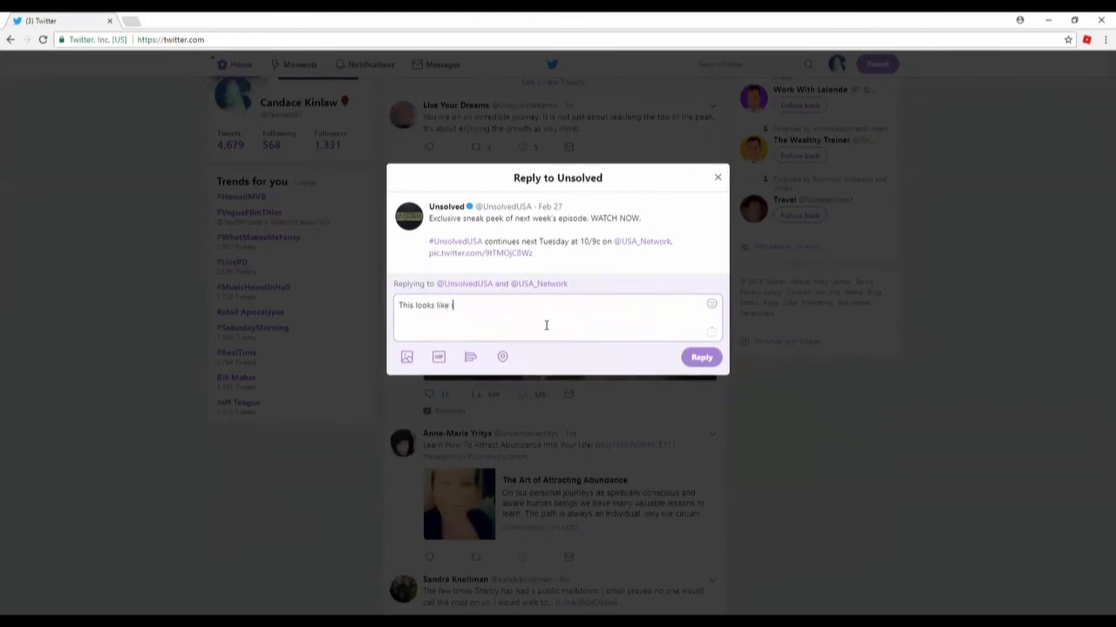
pyautogui.write('ing to be a greatepisode@')
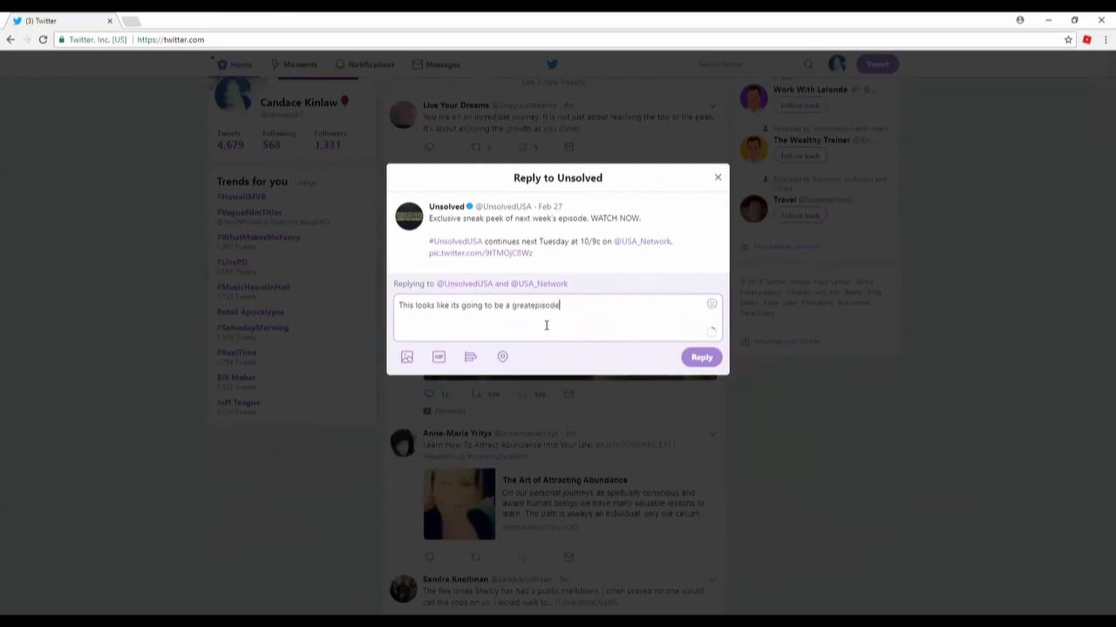
pyautogui.press('BackSpace')
pyautogui.write('!')
# Insert the missing space between "great" and "episode" in the reply and send it
pyautogui.press('Left')
pyautogui.press('Left')
pyautogui.press('Left')
pyautogui.press('Left')
pyautogui.press('Left')
pyautogui.press('Left')
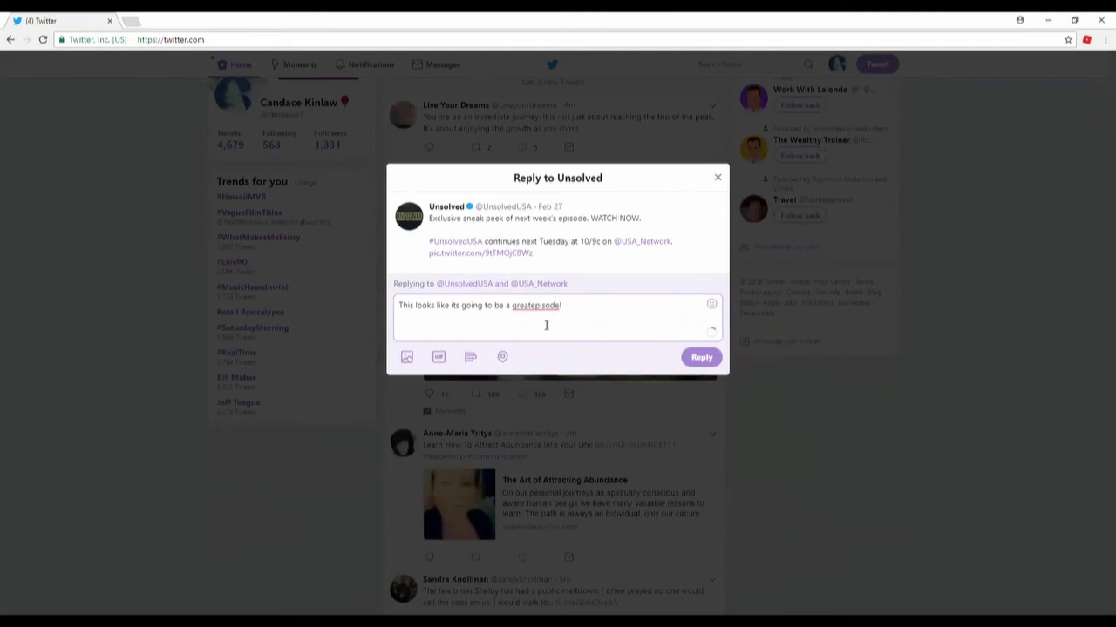
pyautogui.press('Left')
pyautogui.press('Left')
pyautogui.press('Left')
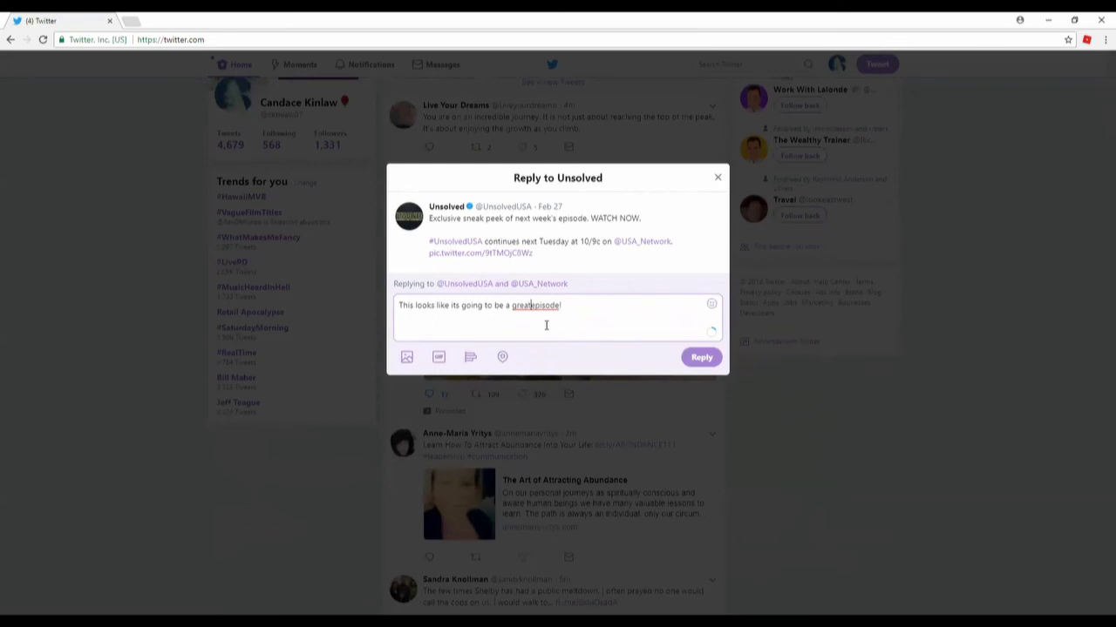
pyautogui.press('Right')
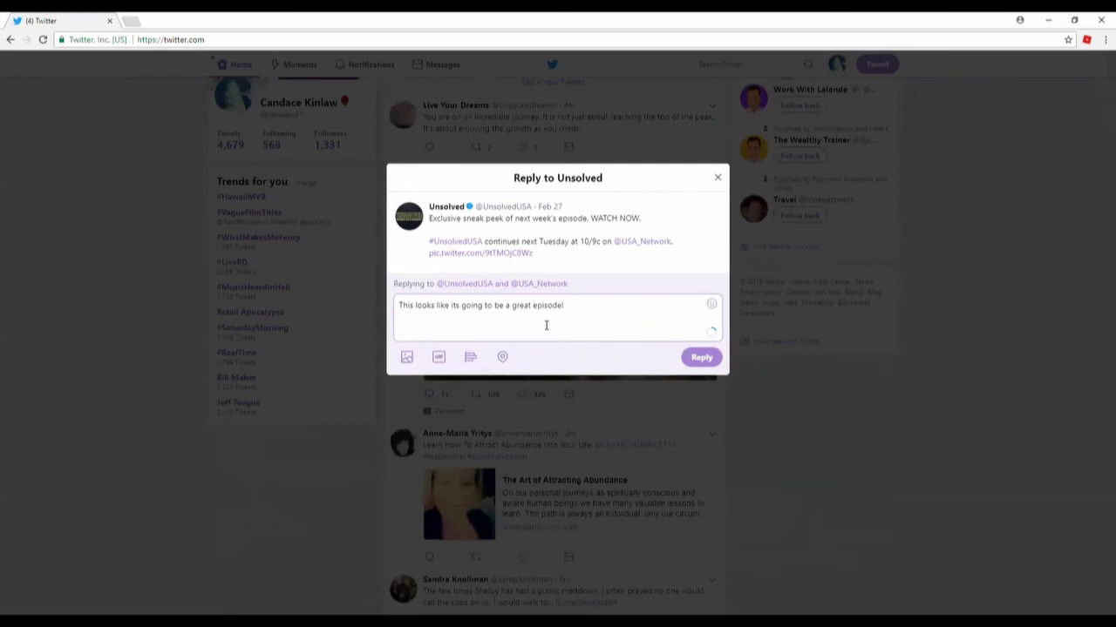
pyautogui.click(711, 360)
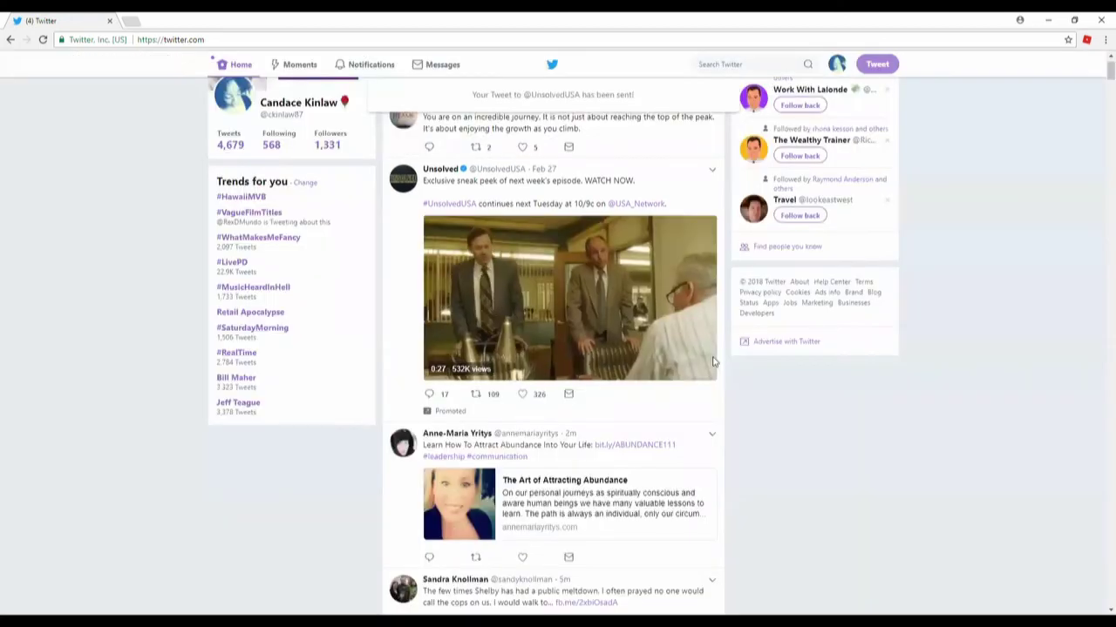